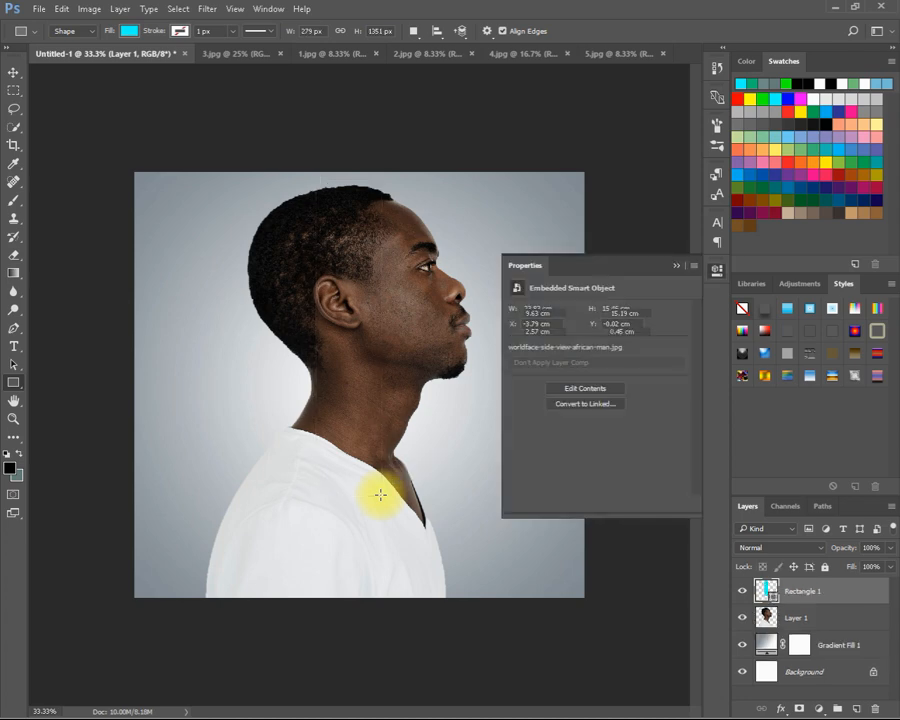
- Duplicate the tall cyan rectangle directly below the original, leaving a narrow gap between them
left_click(674, 267)
left_click(13, 72)
left_click_drag(350, 313, 353, 629)
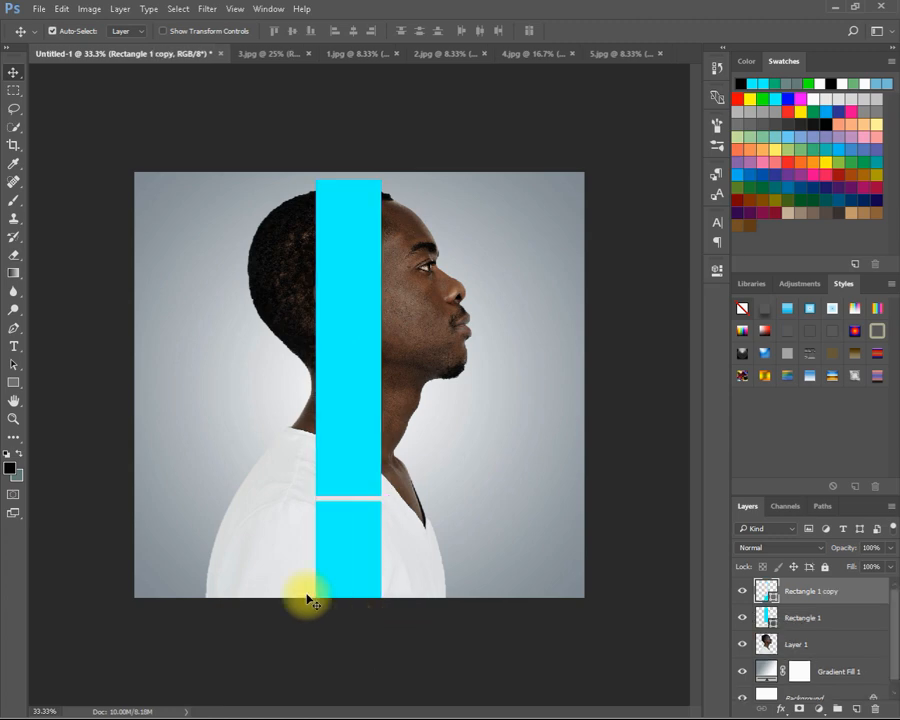
- Duplicate the rectangles to the left of the originals and widen the lower-left copy
left_click_drag(360, 548, 203, 660)
key("ctrl+t")
key("Return")
- Add a rectangle copy to the right end of the lower row and another one farther right
left_click_drag(357, 553, 434, 604)
left_click_drag(364, 218, 526, 472)
key("space")
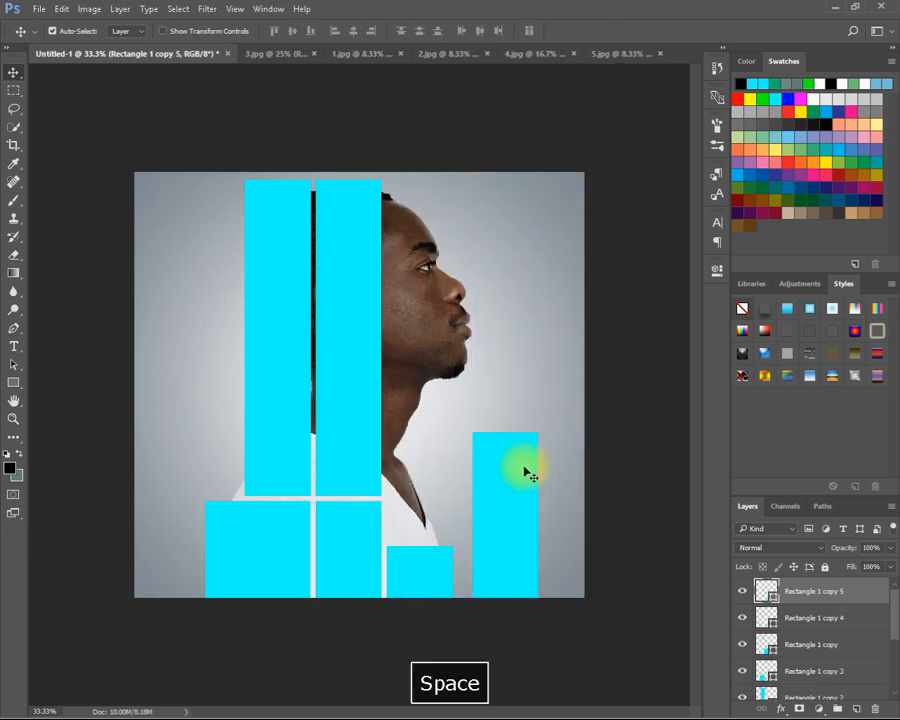
- Resize and position the right-hand copies as two small rectangles stacked below the man's chin
key("Delete")
key("ctrl+t")
left_click_drag(426, 581, 432, 489)
key("z")
scroll(500, 580, "down", 3)
left_click_drag(408, 671, 410, 501)
left_click_drag(412, 484, 415, 548)
key("Return")
key("Up")
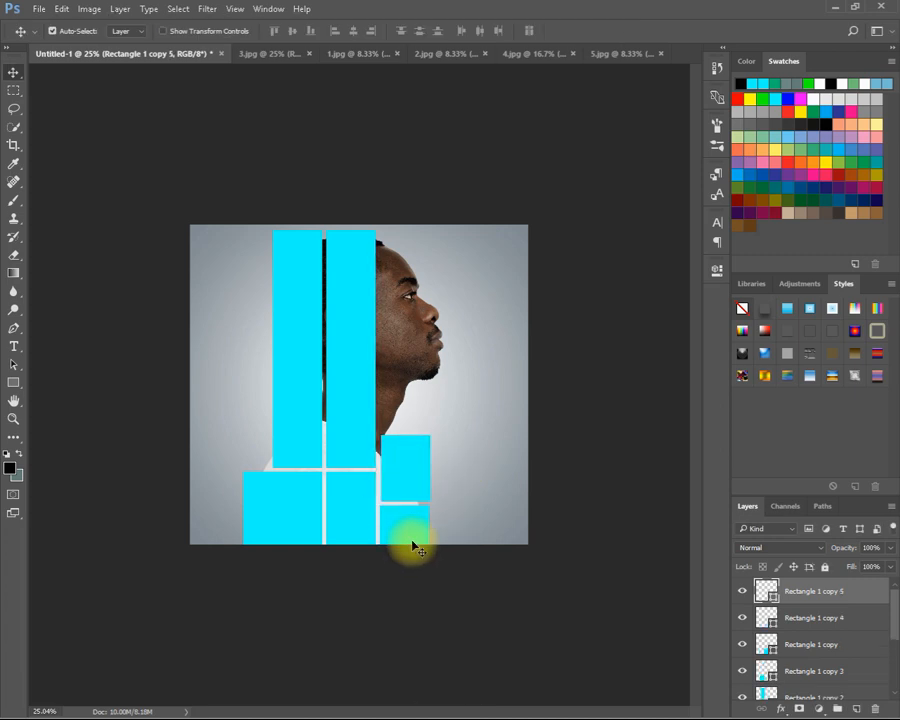
- Widen the tall left rectangle by extending its outer edge to the left
left_click(305, 380)
key("ctrl+t")
left_click_drag(273, 346, 262, 350)
key("Return")
- Nudge the upper of the two small right-hand rectangles to the right
left_click(425, 472)
key("ctrl+t")
key("Right")
key("Return")
- Widen the tall middle rectangle to 108.60% towards the man's face
left_click(350, 425)
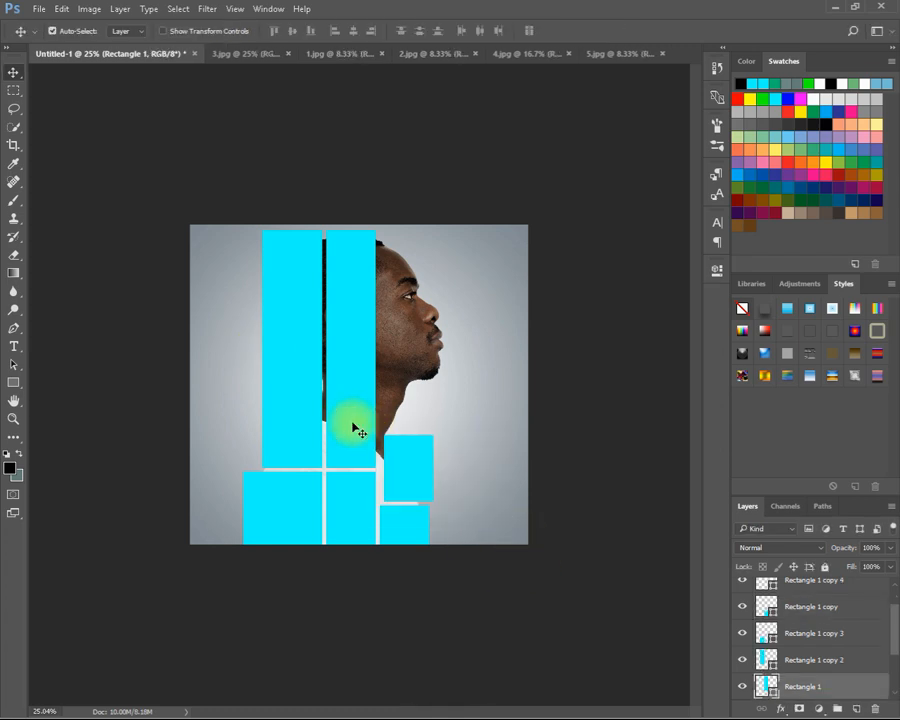
key("ctrl+t")
key("Left")
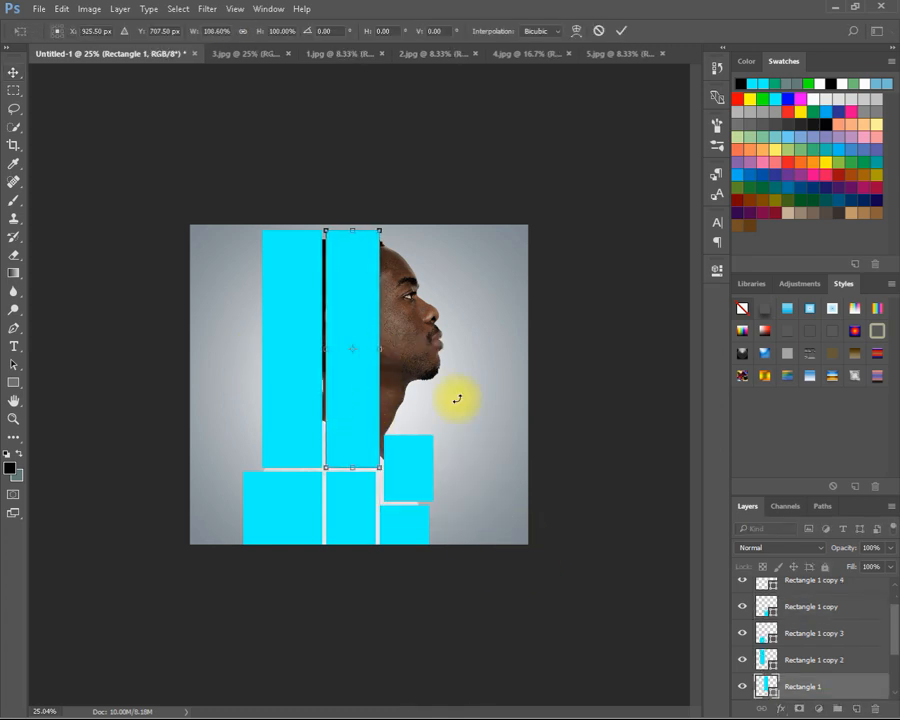
key("Return")
- Convert the 1.jpg background to a normal layer and bring the photo into the Untitled-1 collage
scroll(755, 690, "down", 2)
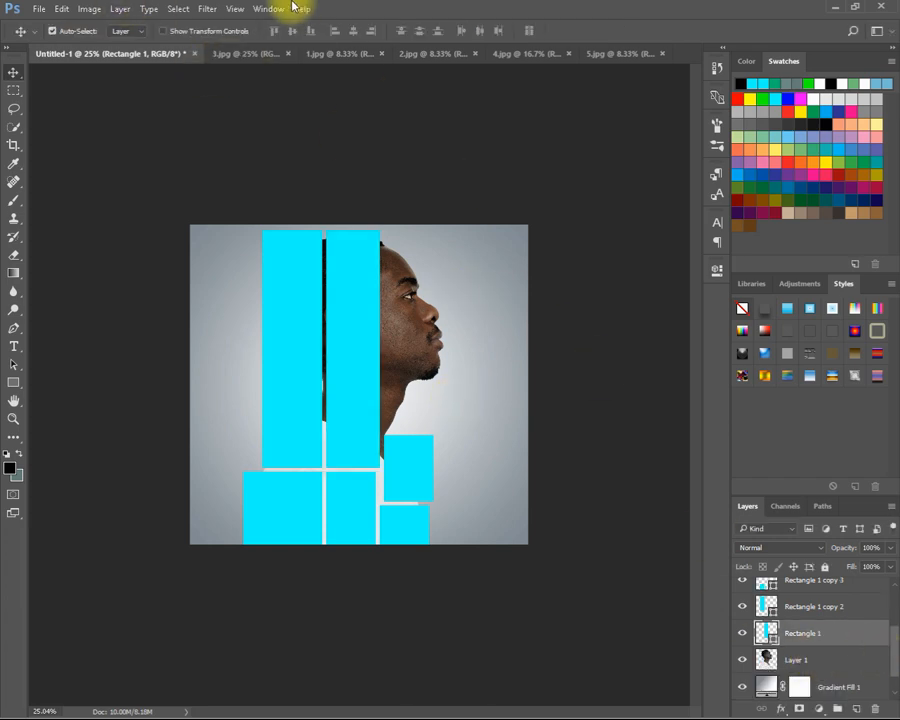
left_click(333, 56)
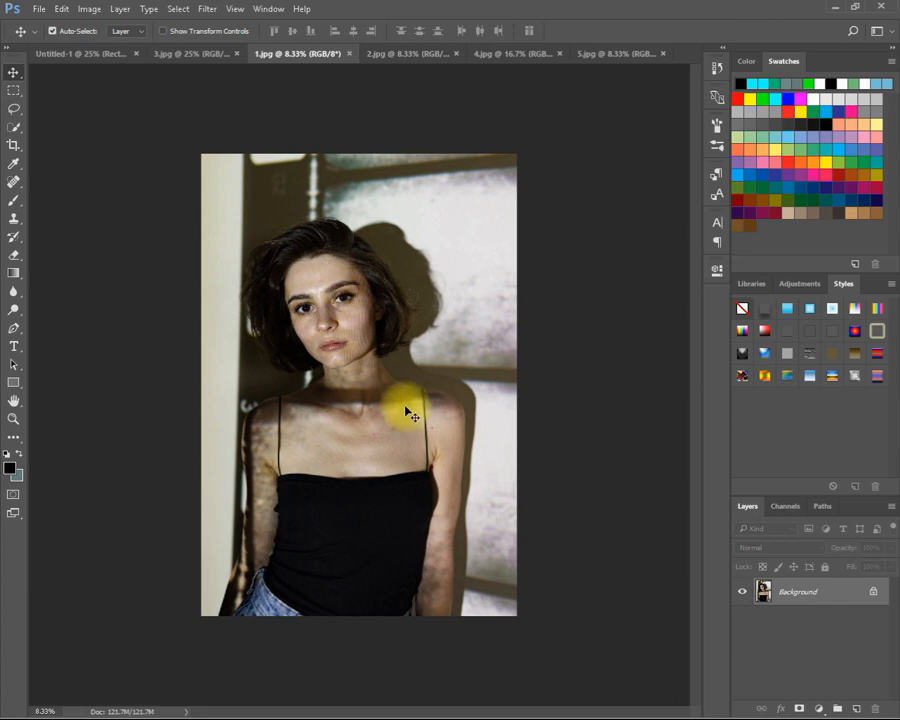
left_click_drag(365, 258, 365, 254)
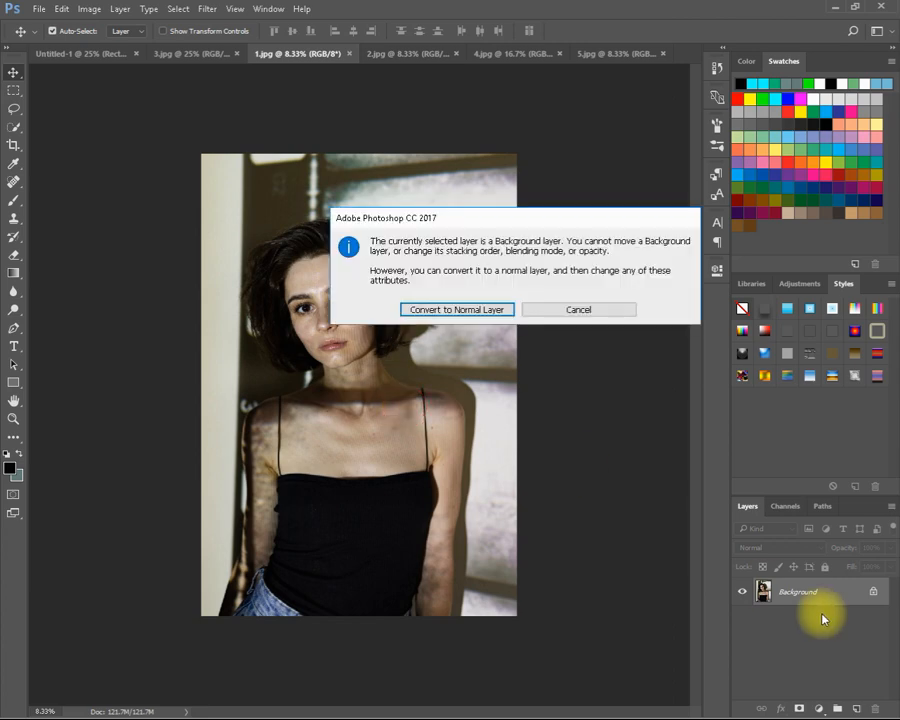
left_click(473, 313)
left_click_drag(328, 325, 212, 174)
left_click_drag(105, 70, 295, 363)
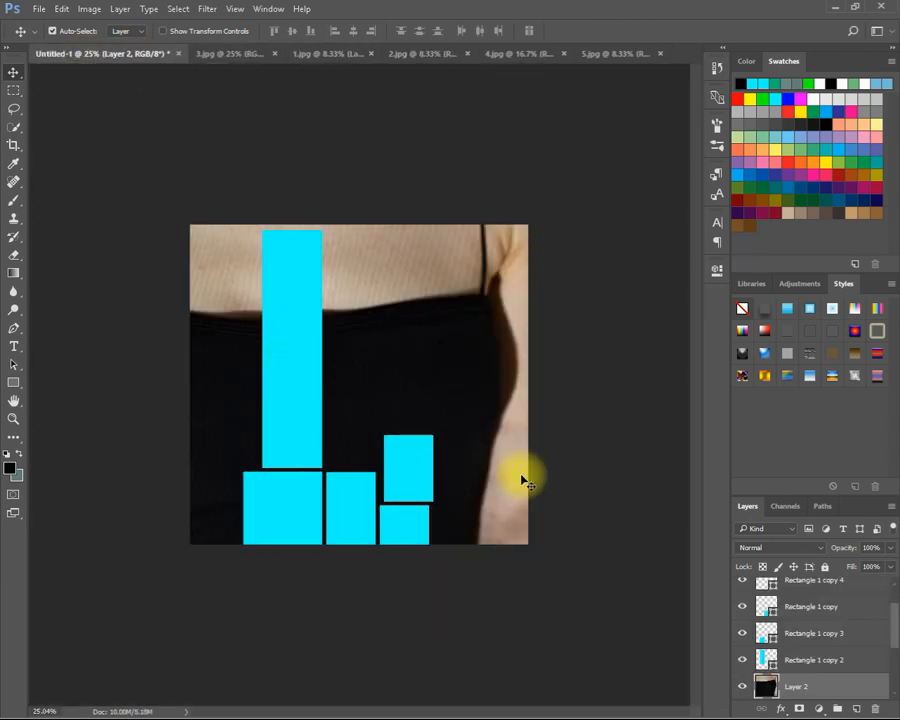
- Scale the 1.jpg photo to 7.15% and position it over the upper small right-hand rectangle
key("ctrl+t")
key("z")
left_click_drag(521, 478, 520, 478)
left_click_drag(543, 552, 327, 281)
left_click_drag(341, 225, 399, 441)
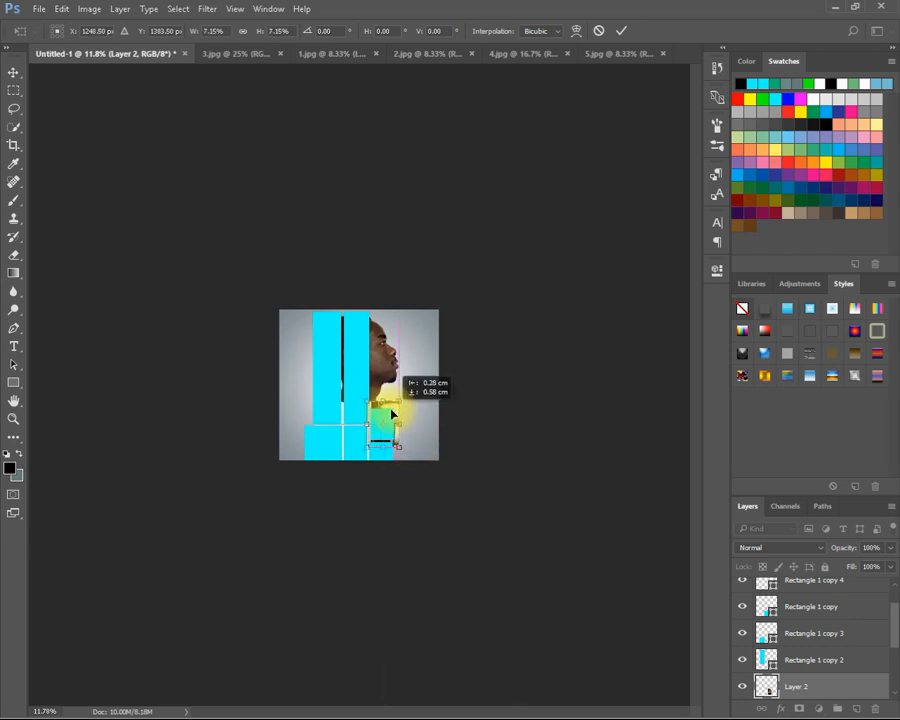
left_click_drag(391, 411, 391, 411)
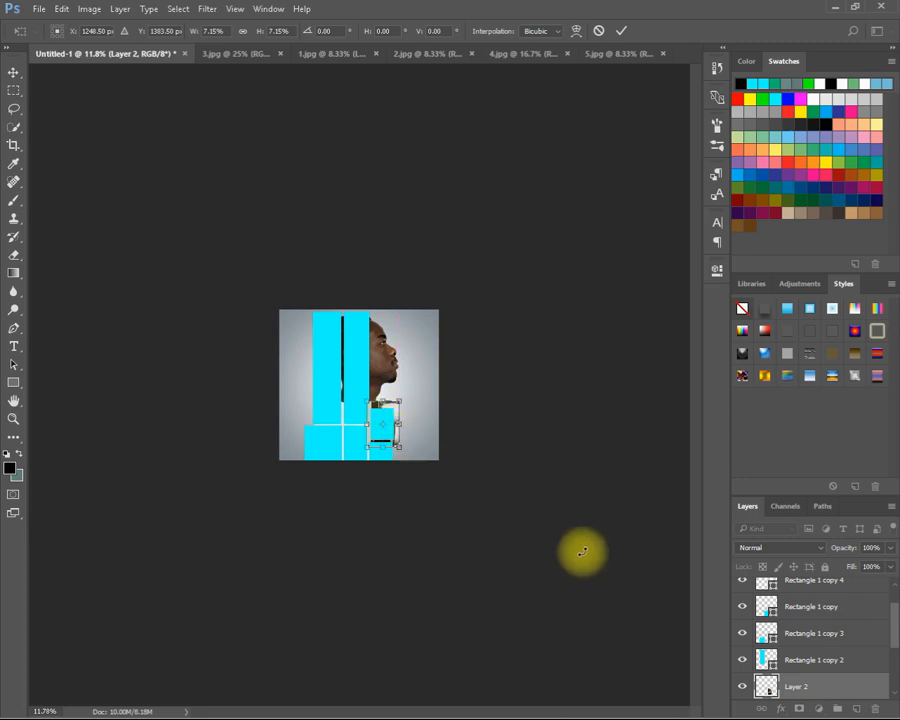
key("Return")
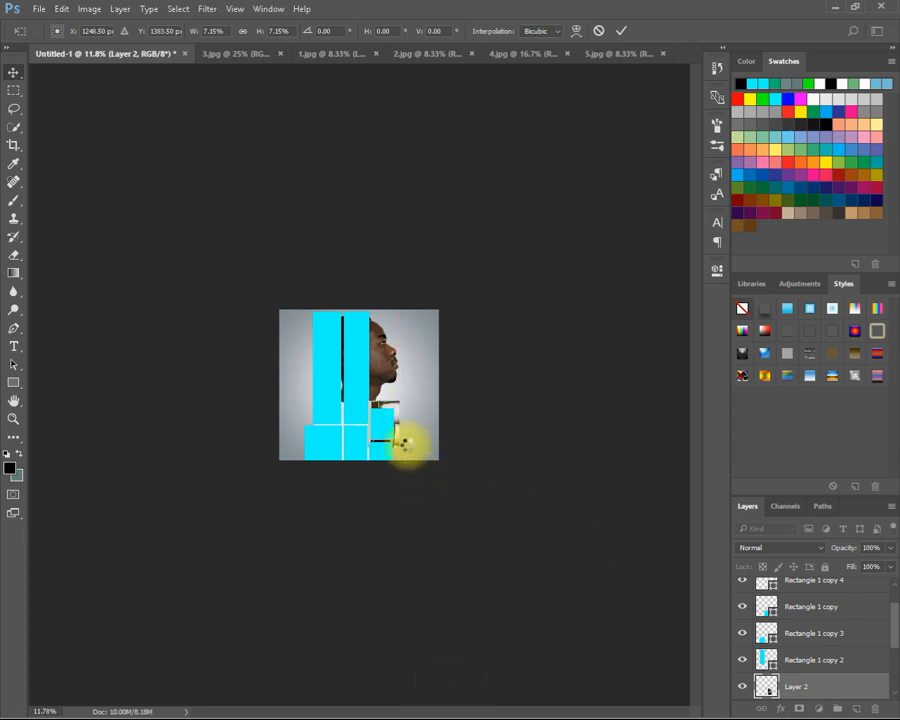
- Move Layer 2 above Rectangle 1 copy 4 and clip it to that rectangle
left_click(388, 426)
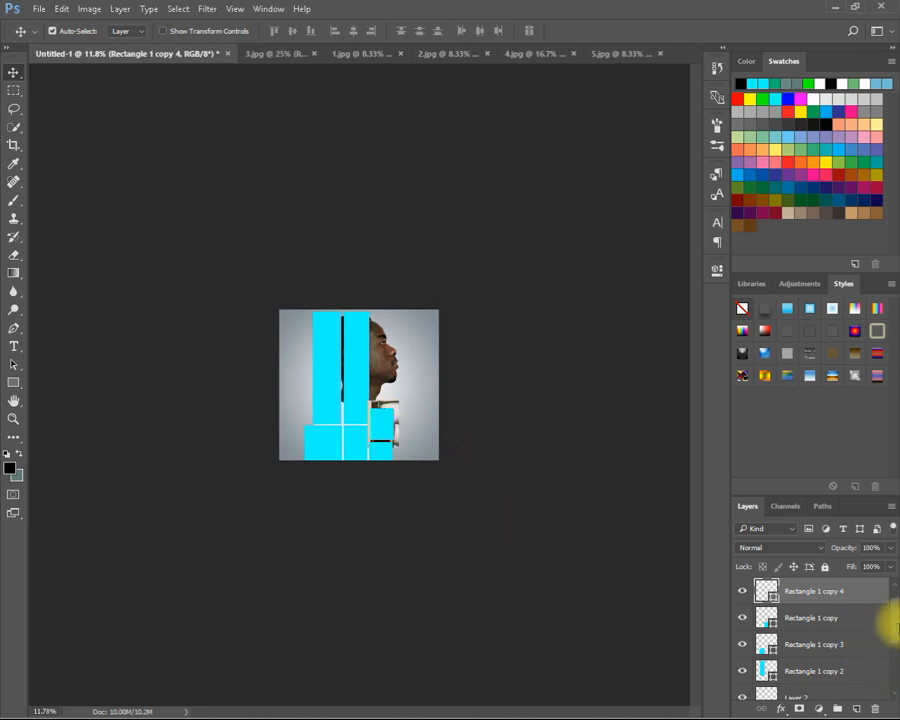
scroll(897, 636, "down", 3)
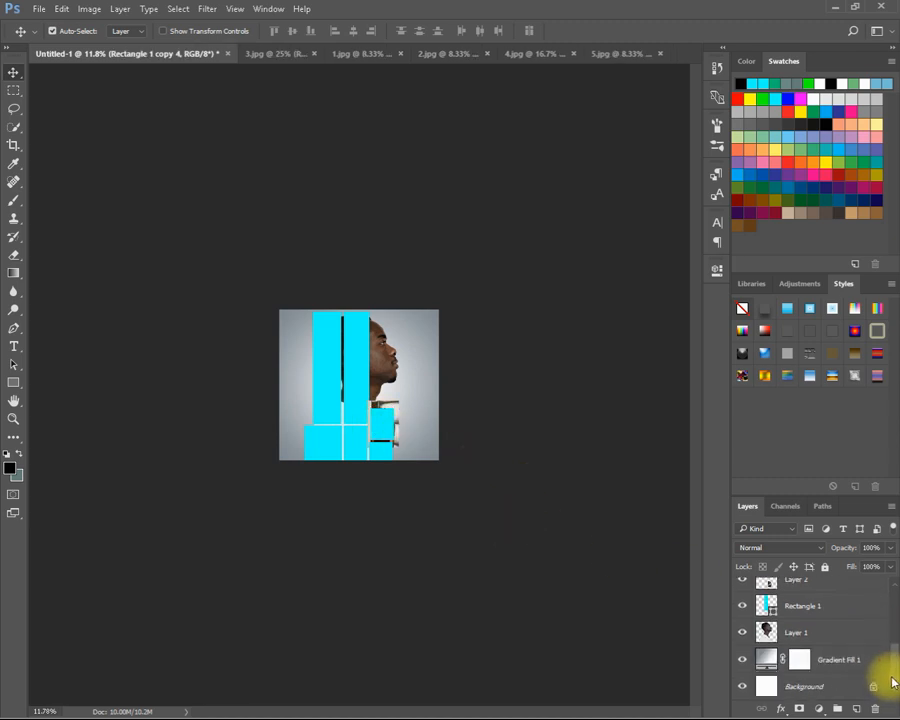
scroll(843, 634, "up", 1)
mouse_move(828, 603)
left_mouse_down()
mouse_move(841, 548)
mouse_move(832, 569)
mouse_move(838, 613)
left_mouse_up()
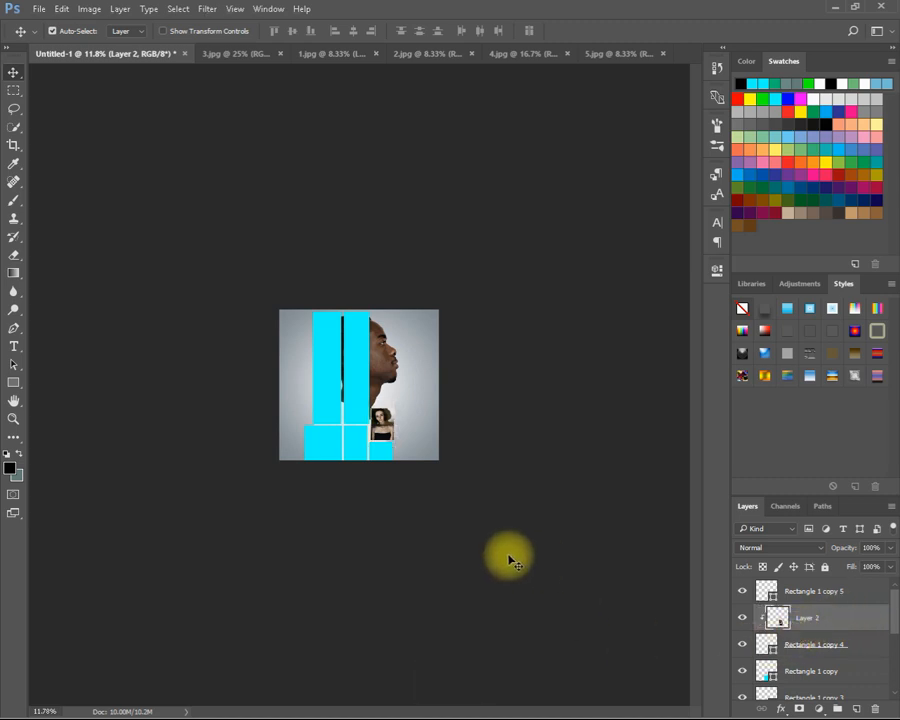
- Convert the 3.jpg background to a normal layer and bring the photo into the Untitled-1 collage
left_click(240, 53)
left_click_drag(368, 338, 372, 336)
left_click(462, 311)
left_click_drag(462, 311, 306, 390)
- Scale the 3.jpg photo down and position it over the tall middle rectangle
key("ctrl+t")
left_click_drag(280, 352, 380, 372)
mouse_move(353, 347)
left_mouse_down()
mouse_move(356, 391)
mouse_move(354, 371)
left_mouse_up()
left_click_drag(381, 401, 388, 411)
left_click_drag(370, 380, 366, 393)
key("Return")
- Move Layer 3 directly above Rectangle 1 and clip it to that rectangle
scroll(860, 700, "down", 3)
left_click_drag(855, 712, 843, 645)
left_click(771, 647, "alt")
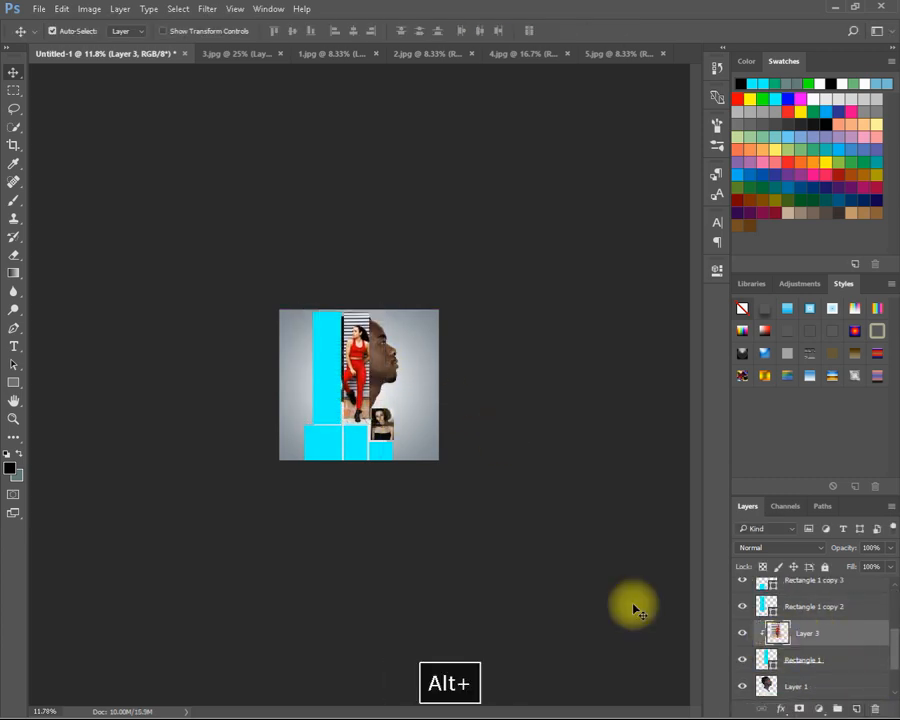
- Bring the 2.jpg photo into the collage and place its layer above Rectangle 1 copy 3
left_click(394, 52)
left_click_drag(362, 335, 370, 474)
left_click(320, 453)
left_click_drag(796, 686, 840, 621)
- Scale the 2.jpg photo down and position it over the wide lower-left rectangle
key("ctrl+t")
left_click_drag(587, 131, 326, 464)
key("Return")
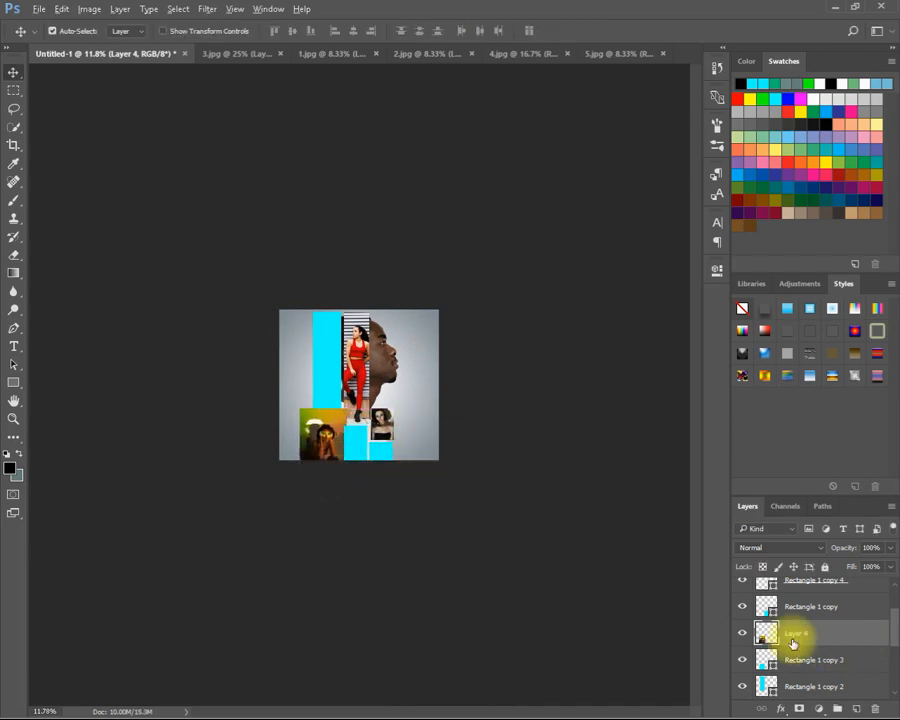
- Bring the 4.jpg photo into the Untitled-1 collage
key("ctrl+shift+Tab")
key("ctrl+shift+Tab")
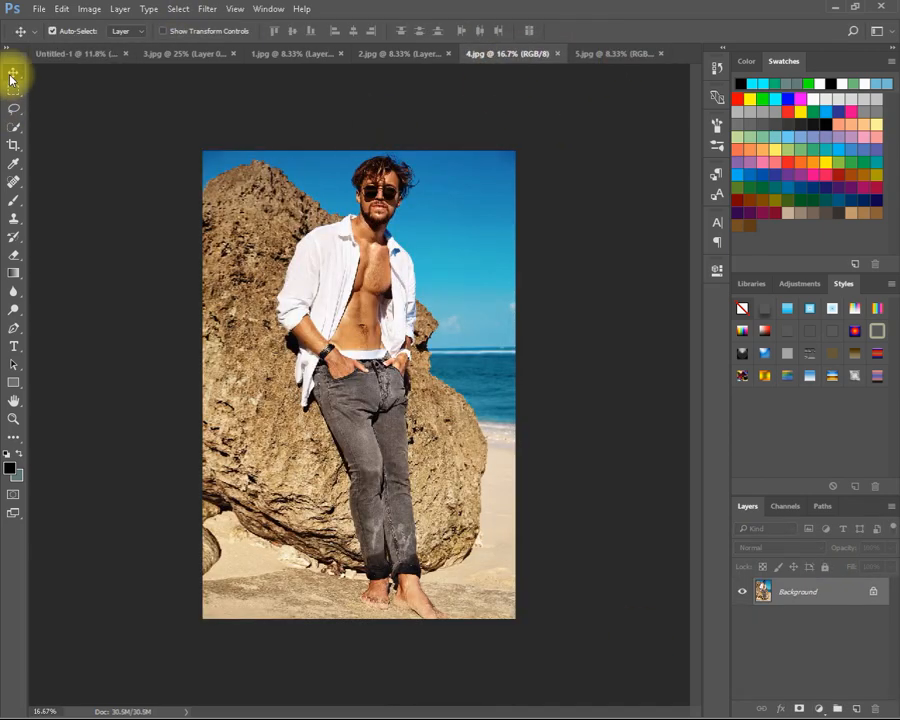
left_click_drag(80, 62, 334, 388)
- Move the 4.jpg photo's layer above Rectangle 1 copy 2 and clip it to that rectangle
left_click_drag(858, 687, 851, 627)
left_click(334, 398)
scroll(852, 642, "down", 1)
scroll(850, 641, "up", 3)
mouse_move(850, 607)
left_mouse_down()
mouse_move(833, 621)
mouse_move(844, 620)
left_mouse_up()
left_click(768, 618, "alt")
- Scale the 4.jpg photo down and position it to fill the tall left rectangle
key("ctrl+t")
left_click_drag(450, 615, 356, 482)
key("Return")
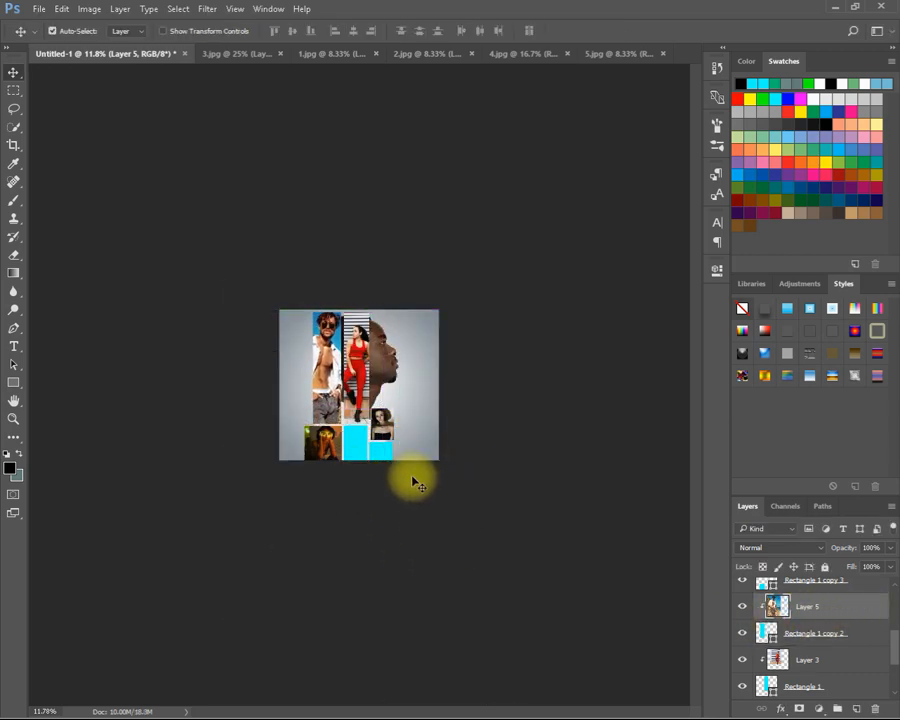
- Convert the 5.jpg background to a normal layer and bring the photo in above the lower middle rectangle
left_click(348, 448)
left_click(532, 54)
left_click(618, 54)
left_click_drag(333, 276, 168, 110)
left_click(470, 302)
left_click_drag(399, 350, 490, 520)
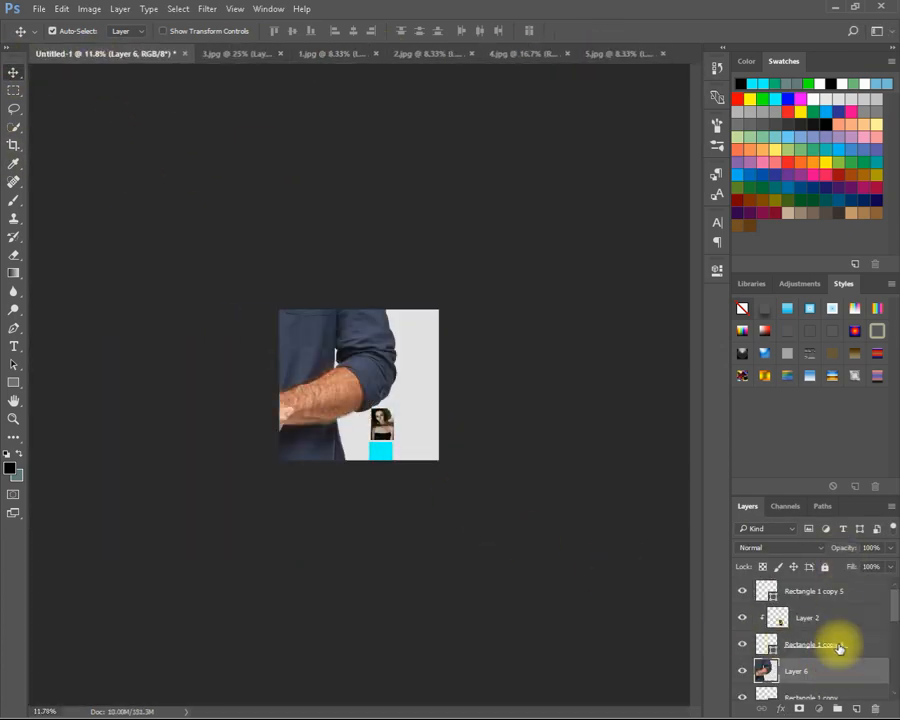
- Scale the 5.jpg photo down and position it over the lower middle rectangle
key("ctrl+t")
left_click_drag(585, 467, 228, 232)
left_click_drag(205, 195, 375, 456)
key("Return")
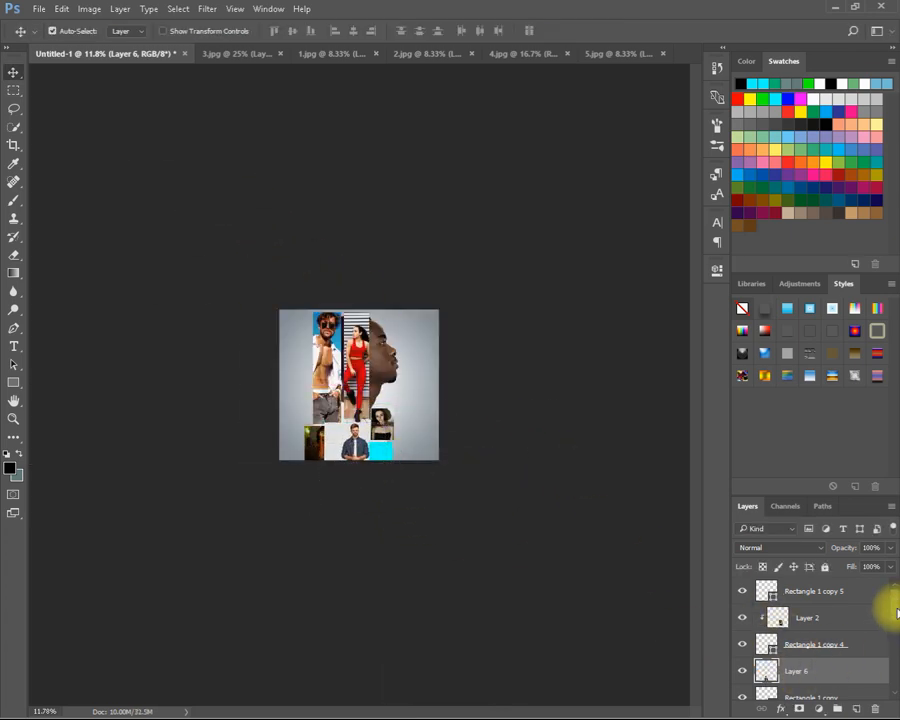
- Clip Layer 6 to the lower middle rectangle and nudge the photo into place inside it
left_click_drag(894, 608, 894, 620)
left_click(766, 640, "alt")
key("ctrl+t")
key("Down")
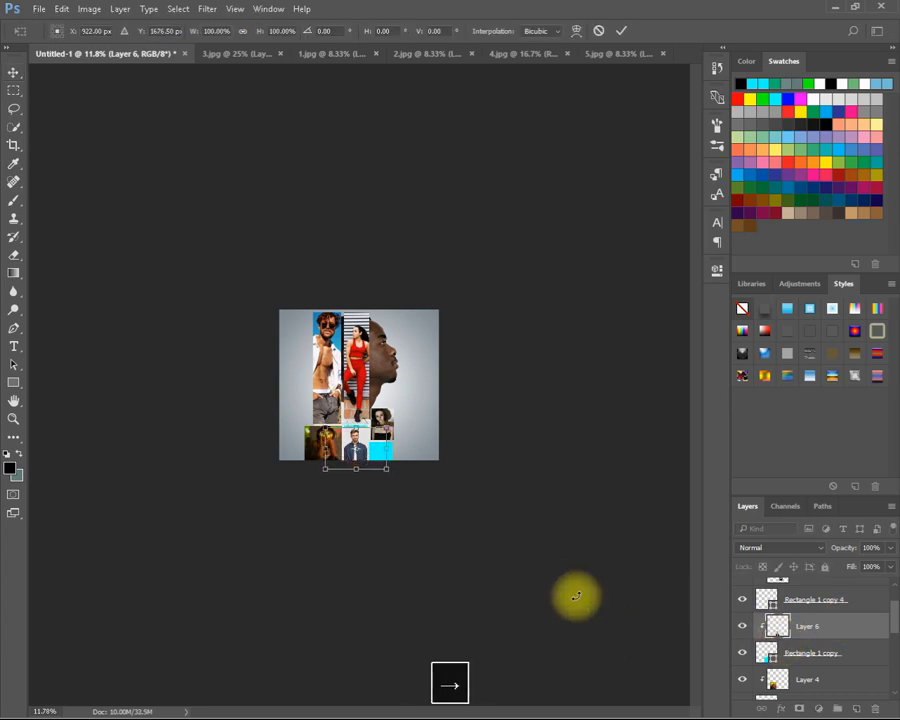
key("Return")
- Fine-tune the 5.jpg photo's vertical position by nudging it up inside its rectangle
key("z")
left_click(366, 390)
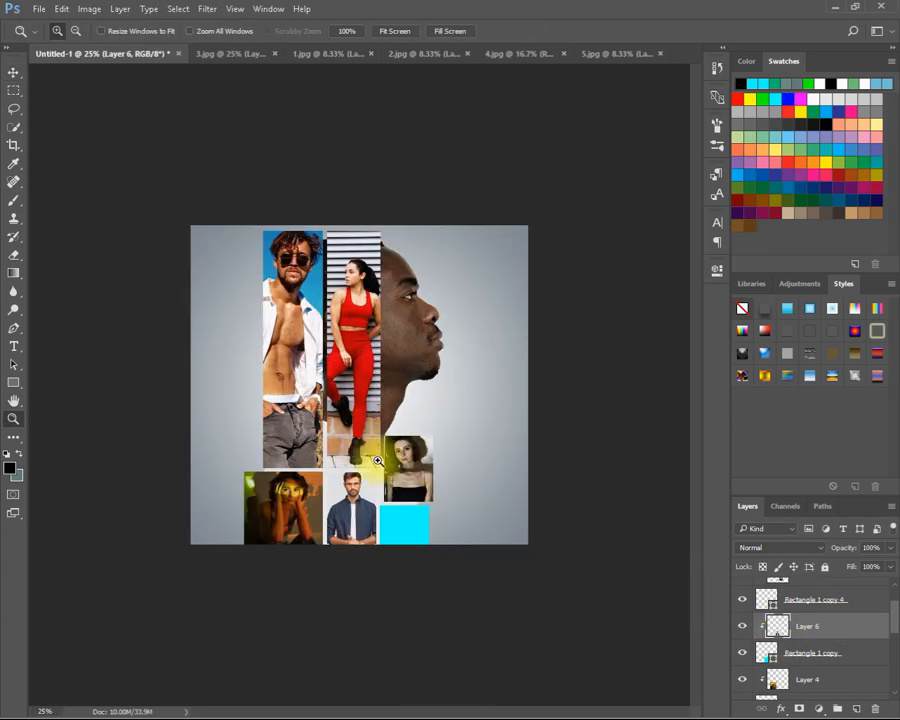
left_click(428, 533)
key("ctrl+t")
key("Up")
key("Return")
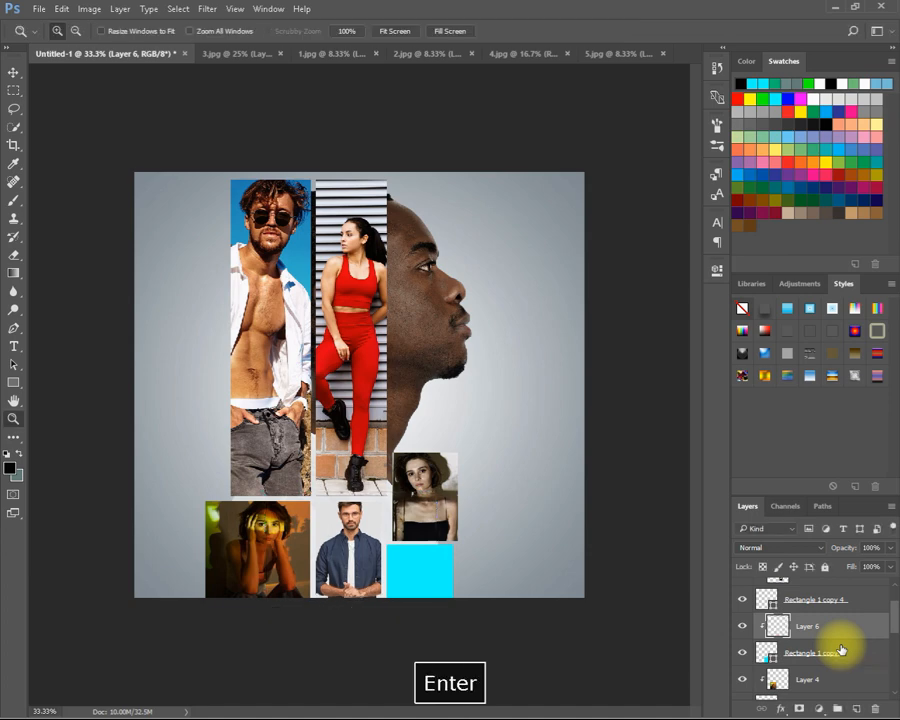
- Nudge the red-outfit photo on Layer 3 down inside the tall middle rectangle
scroll(836, 638, "down", 2)
left_click(836, 630)
key("ctrl+t")
key("Return")
scroll(836, 638, "down", 2)
left_click(838, 648)
key("ctrl+t")
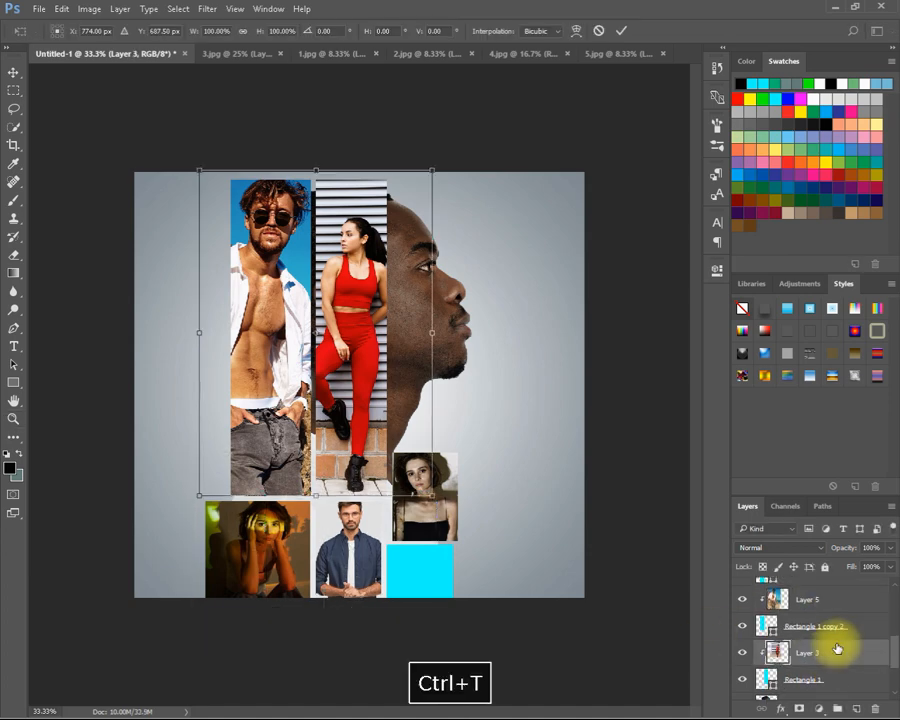
key("Down")
key("Return")
- Look through the open photo documents for the last empty rectangle and close 4.jpg
left_click(590, 53)
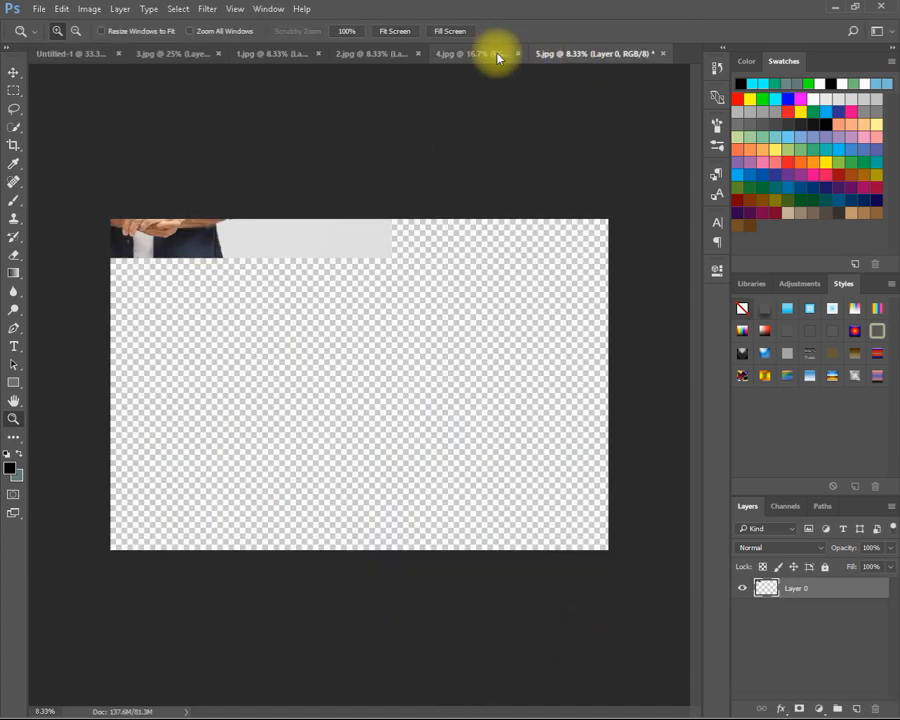
left_click(470, 53)
left_click(275, 53)
left_click(192, 55)
left_click(300, 57)
left_click(13, 73)
left_click_drag(318, 280, 476, 163)
left_click(590, 55)
left_click(518, 56)
left_click(485, 55)
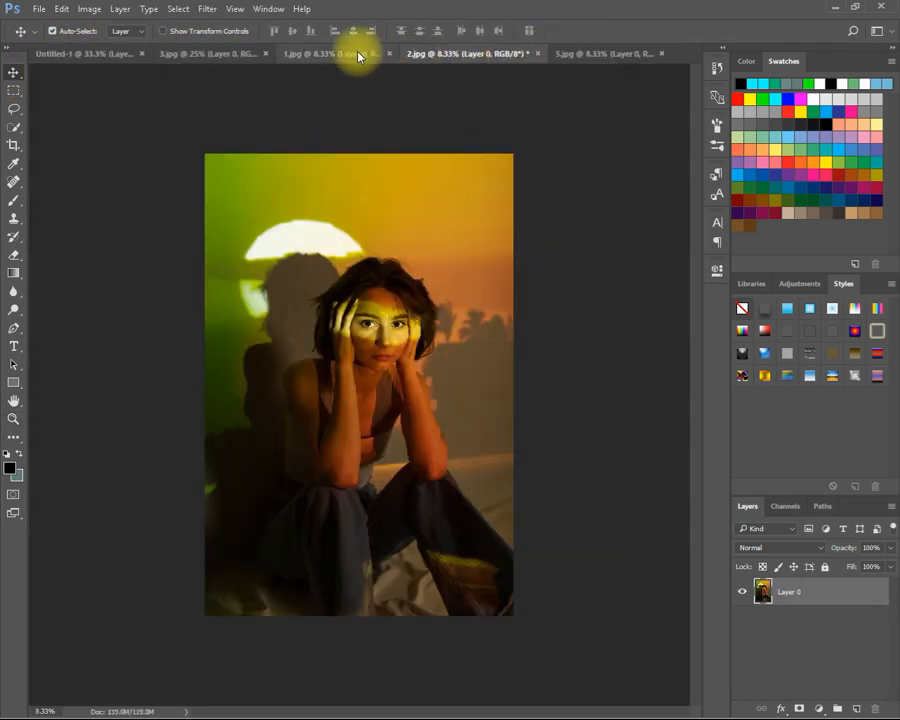
- Bring another copy of the 2.jpg photo into the collage and scale it down over the remaining cyan rectangle
left_click_drag(273, 316, 424, 580)
key("ctrl+t")
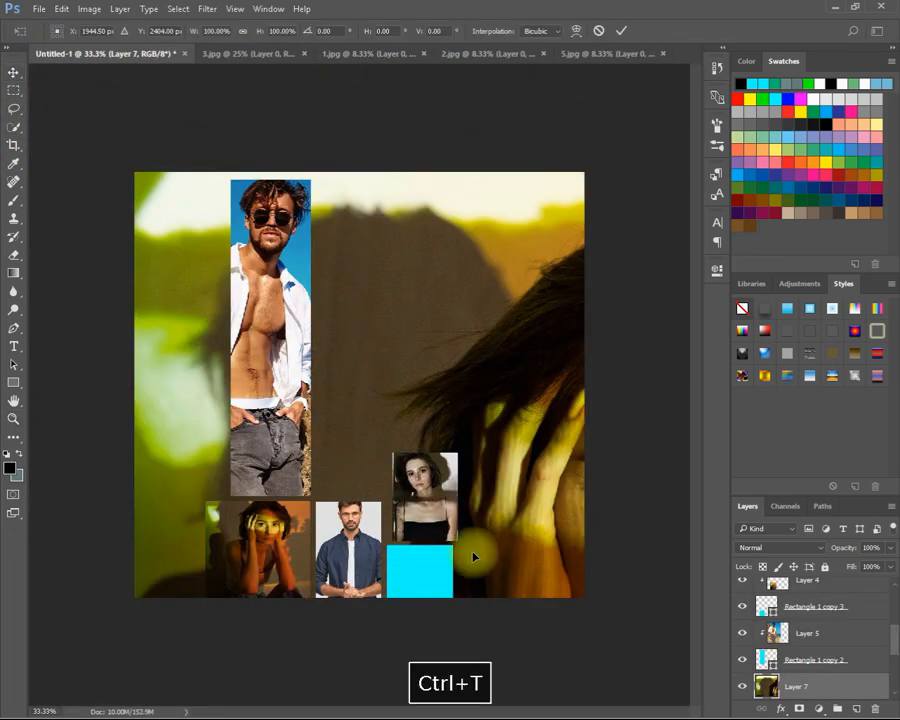
key("z")
scroll(530, 517, "down", 17)
left_click_drag(527, 640, 374, 426)
key("Return")
- Move Layer 7 above Rectangle 1 copy 5 and clip it to that rectangle
key("z")
key("ctrl+0")
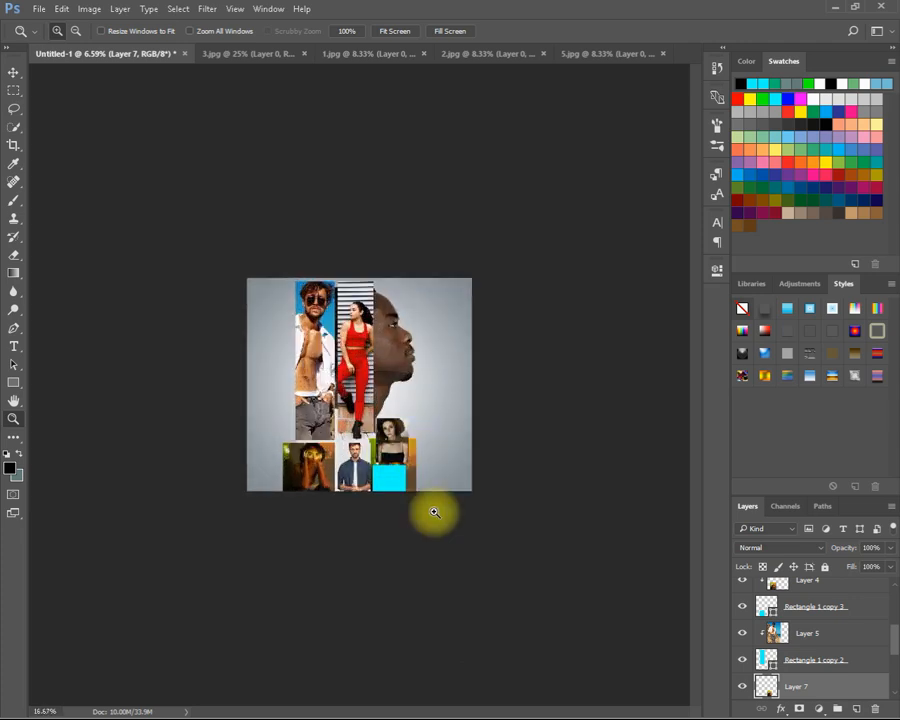
scroll(886, 676, "down", 2)
left_click(13, 72)
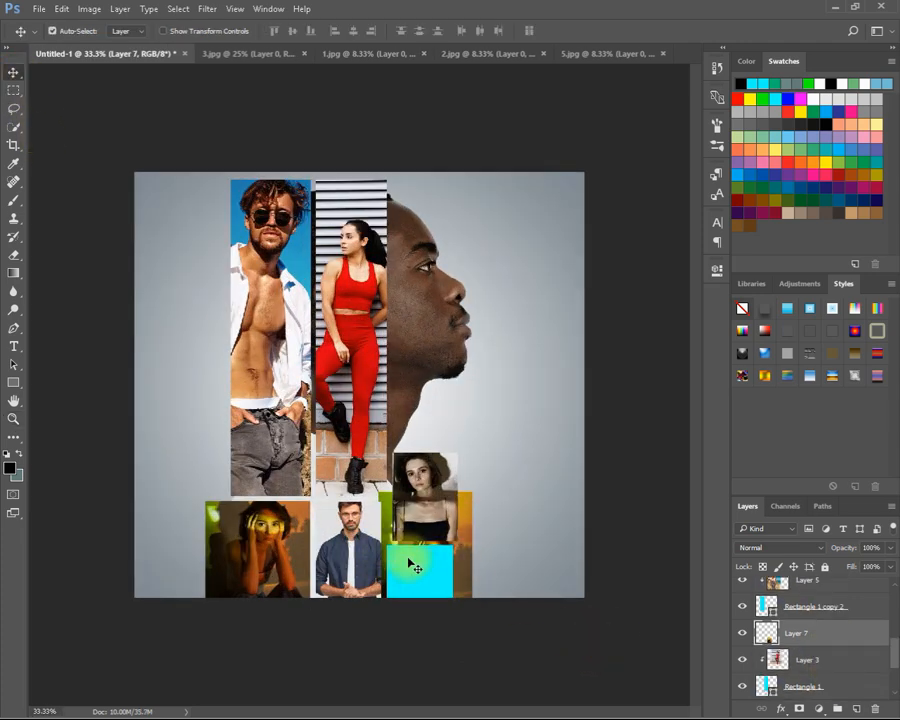
left_click(411, 561)
left_click(470, 574)
key("ctrl+t")
key("Return")
left_click_drag(844, 653, 843, 588)
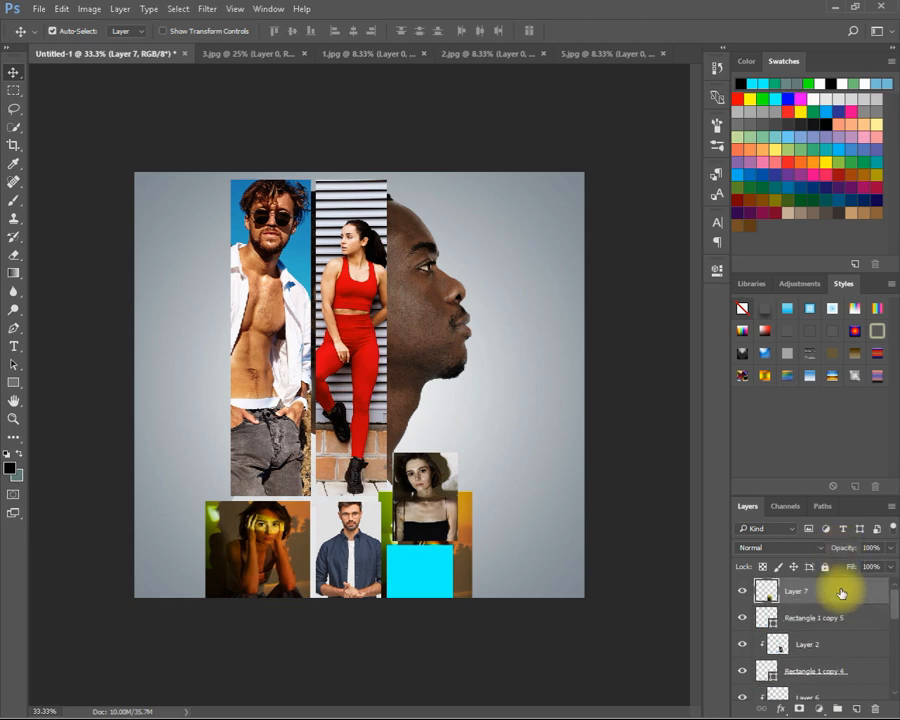
left_click(807, 606, "alt")
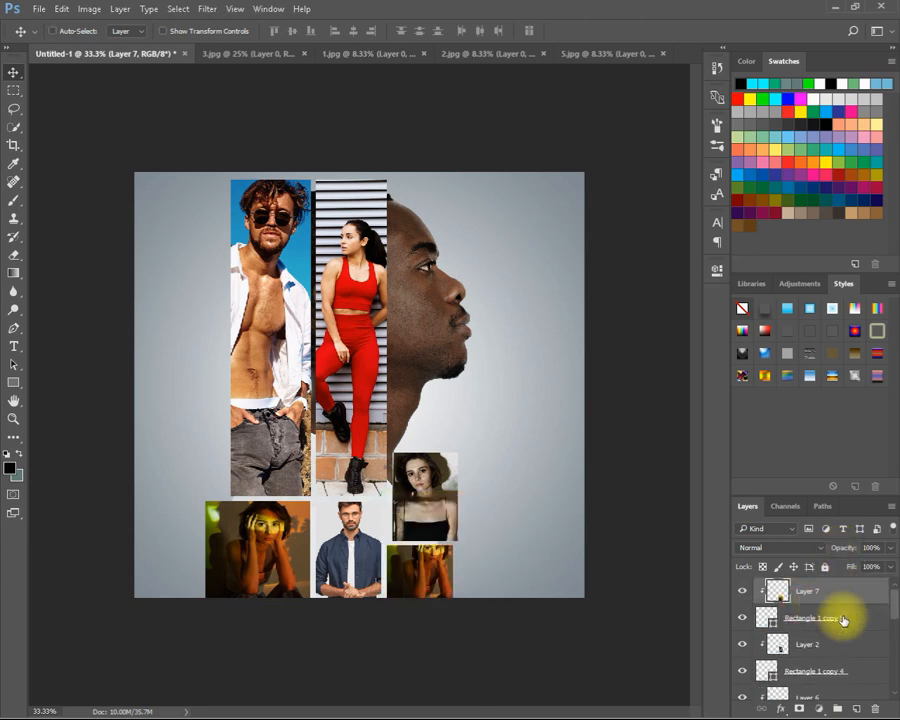
- Enlarge the Layer 7 photo to about 159% and reposition it inside the small rectangle at the collage's lower right
key("ctrl+t")
mouse_move(451, 598)
left_mouse_down()
mouse_move(432, 609)
mouse_move(445, 620)
left_mouse_up()
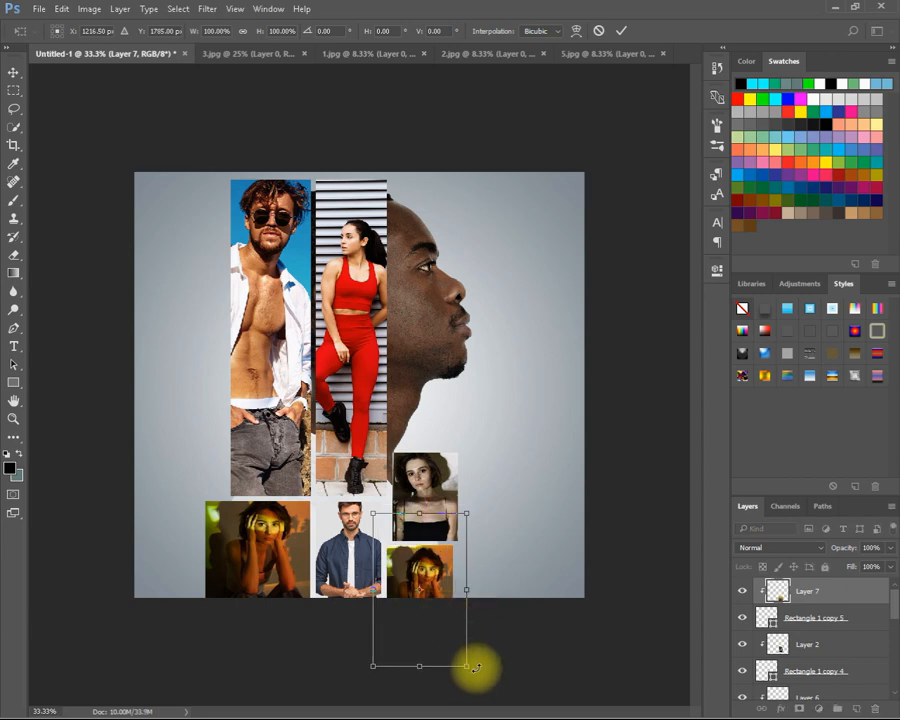
left_click_drag(469, 666, 506, 703)
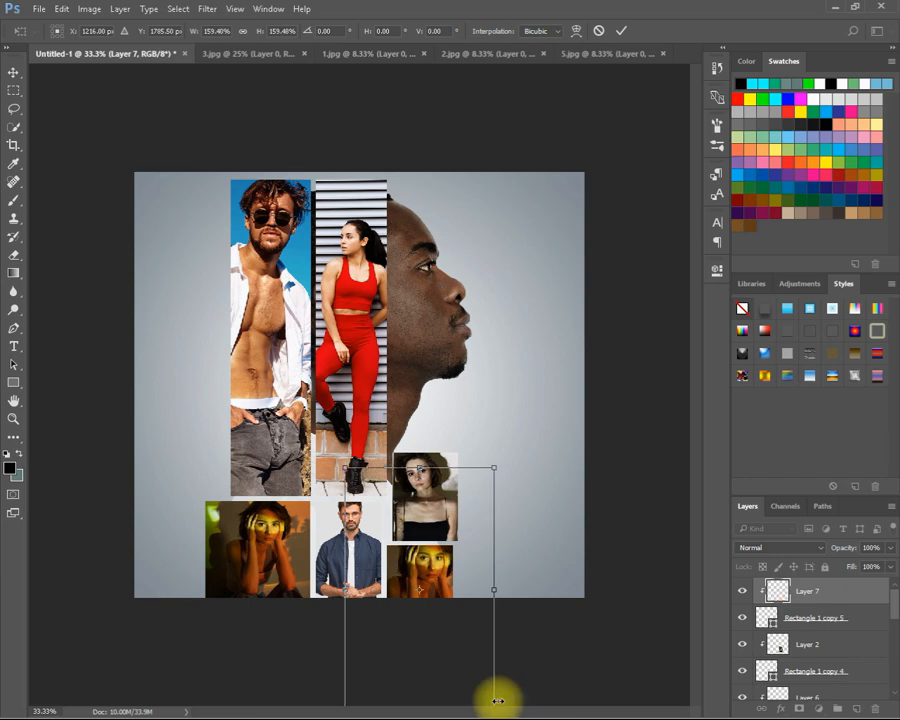
mouse_move(458, 635)
left_mouse_down()
mouse_move(456, 606)
mouse_move(462, 633)
left_mouse_up()
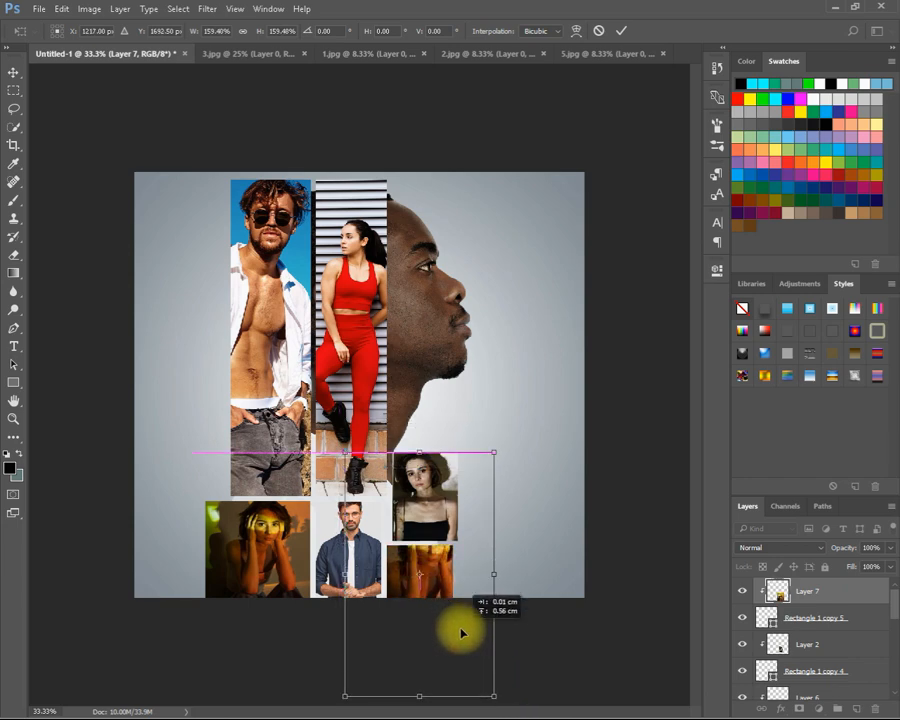
key("Return")
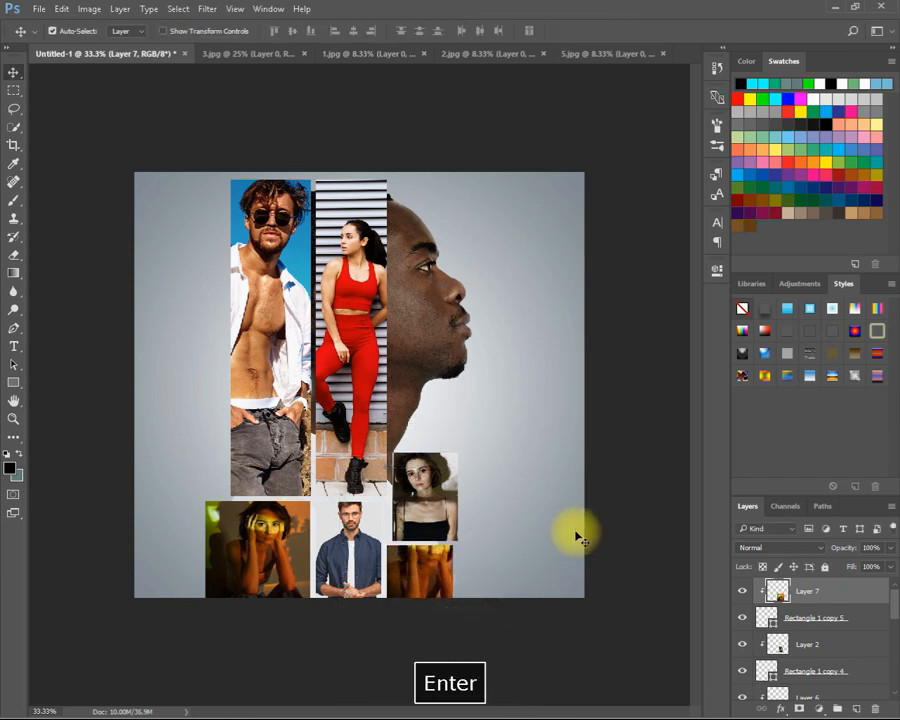
- Group all the photo and rectangle layers from Layer 7 down to Rectangle 1
scroll(847, 637, "down", 1)
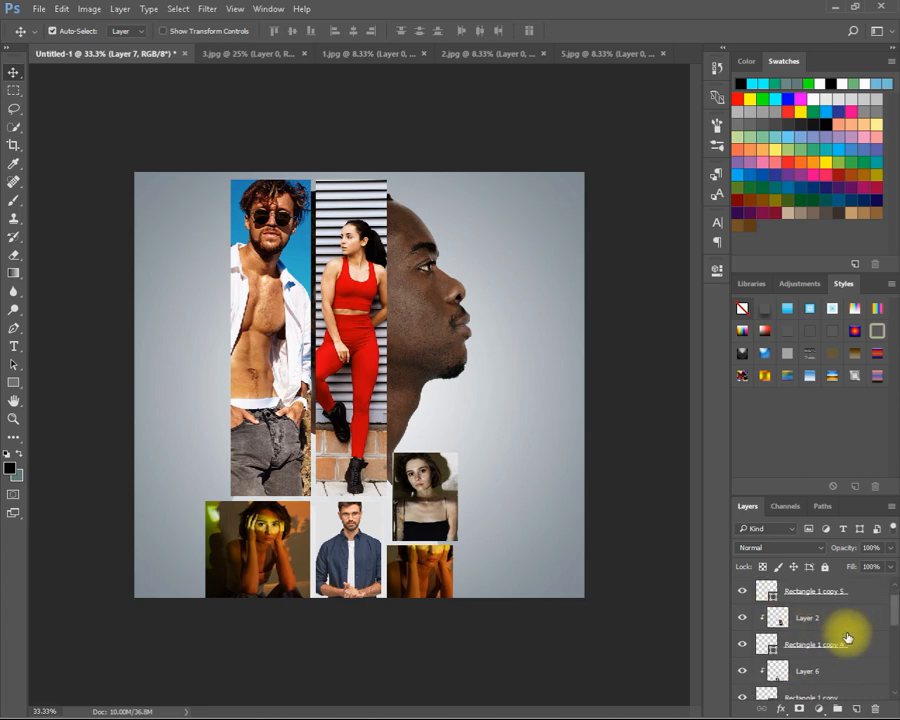
scroll(847, 637, "down", 2)
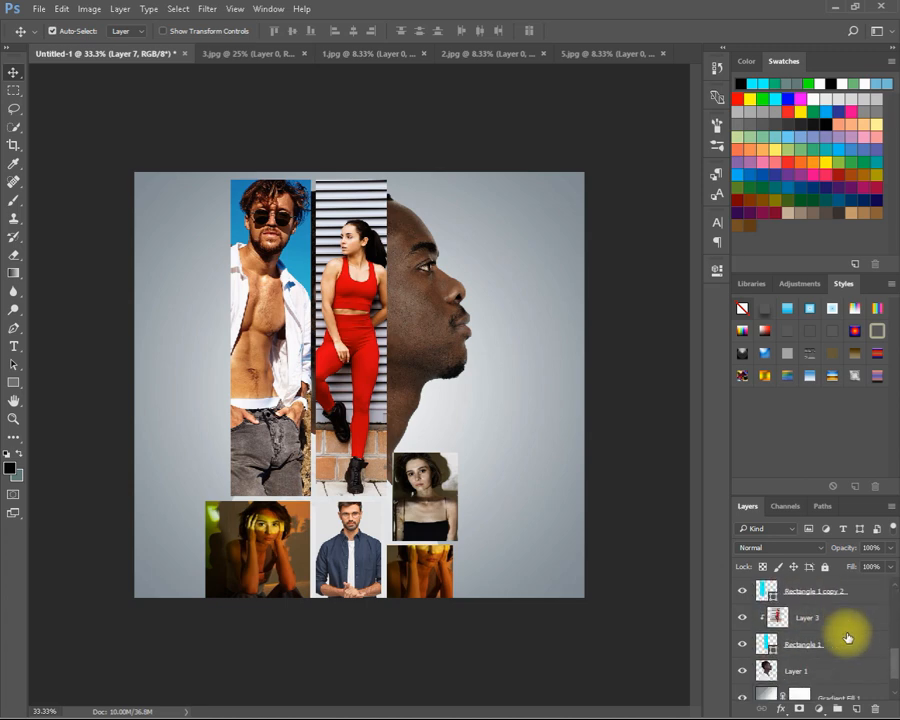
scroll(847, 637, "down", 1)
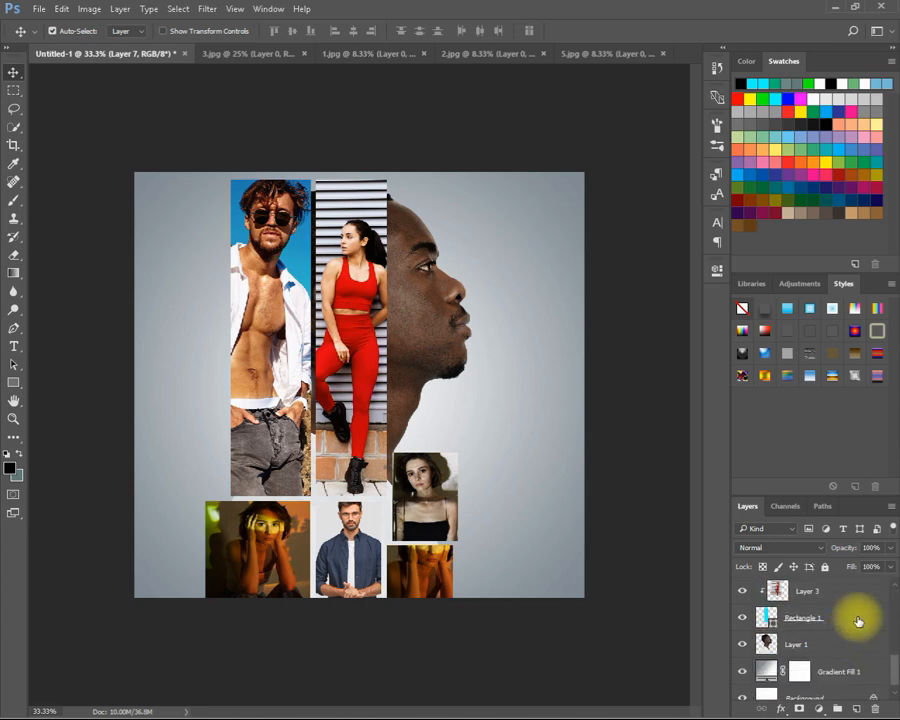
left_click(858, 621, "shift")
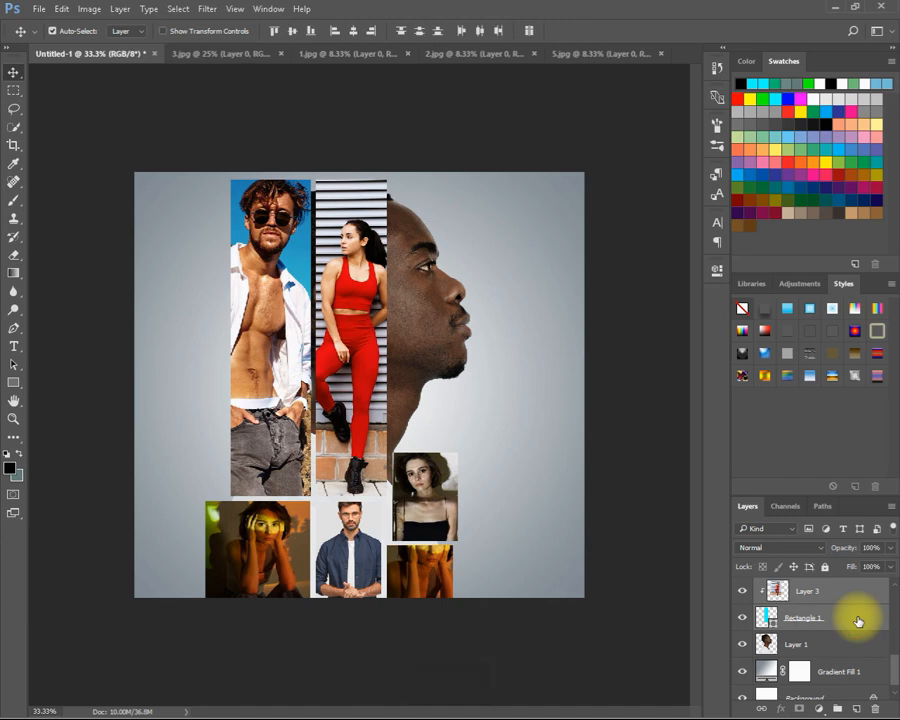
left_click(837, 709)
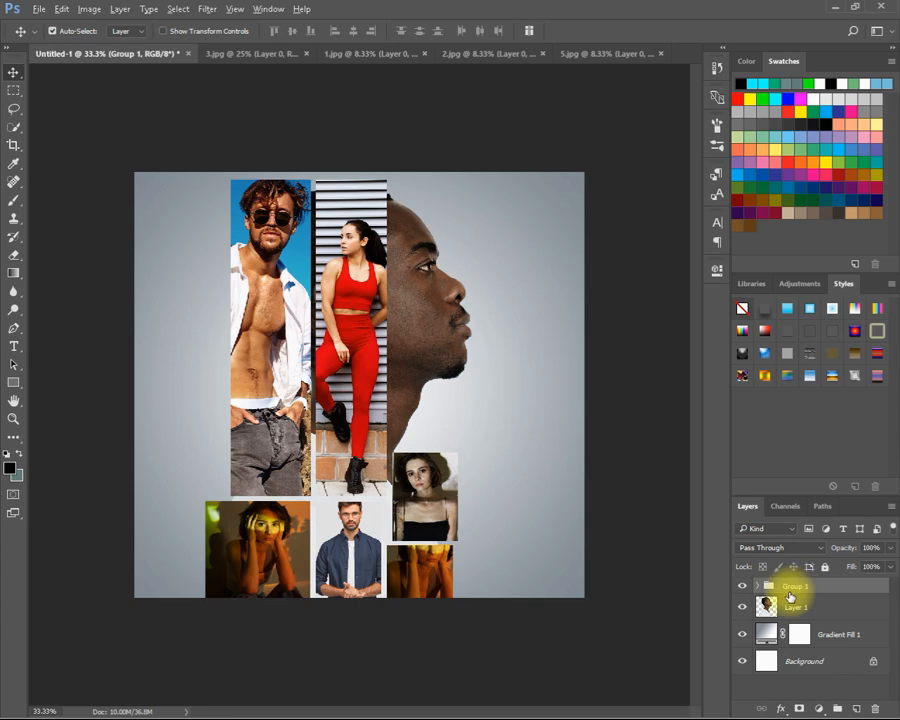
left_click(653, 638)
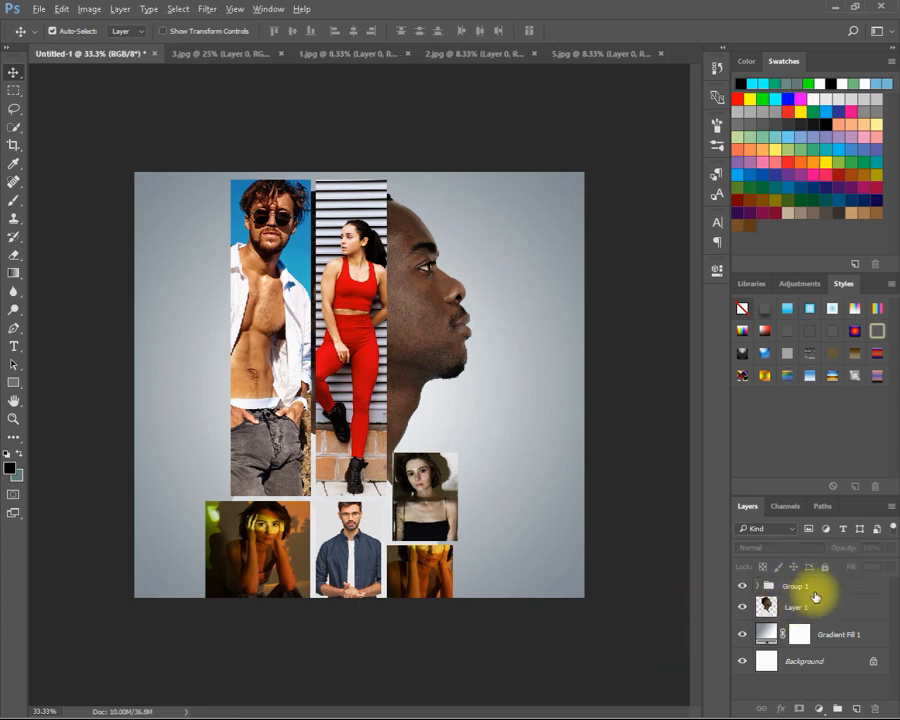
- Convert Group 1 to a smart object and clip it to the profile portrait on Layer 1
left_click(820, 590)
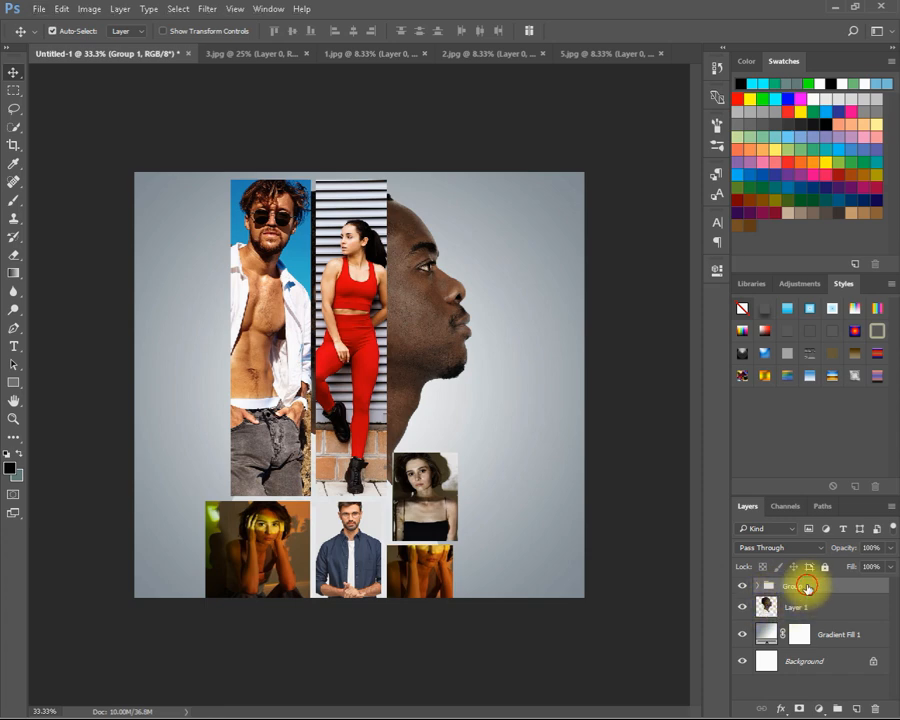
right_click(814, 593)
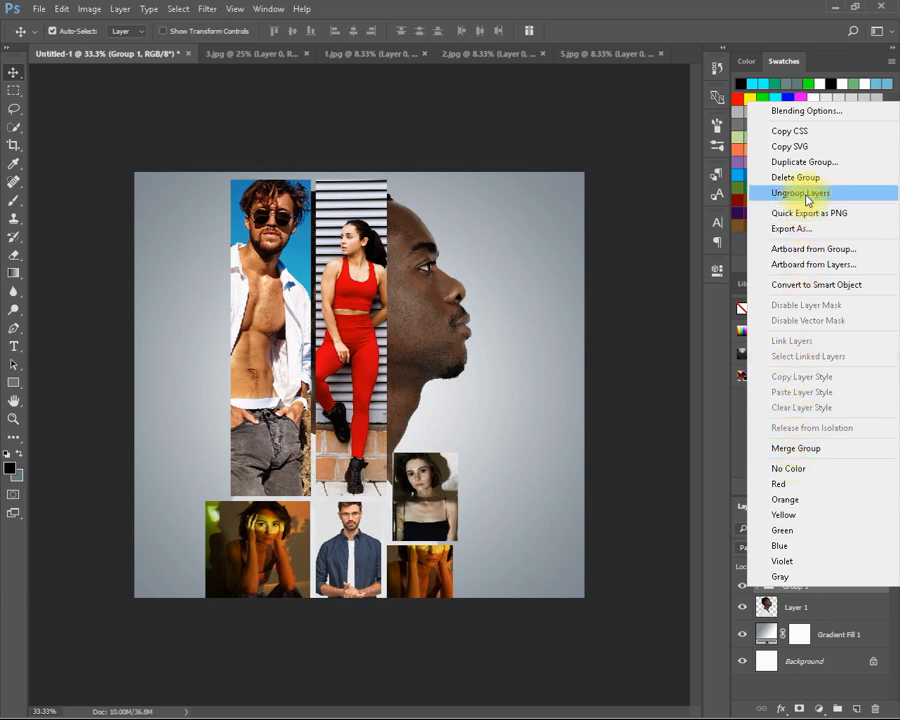
left_click(660, 521)
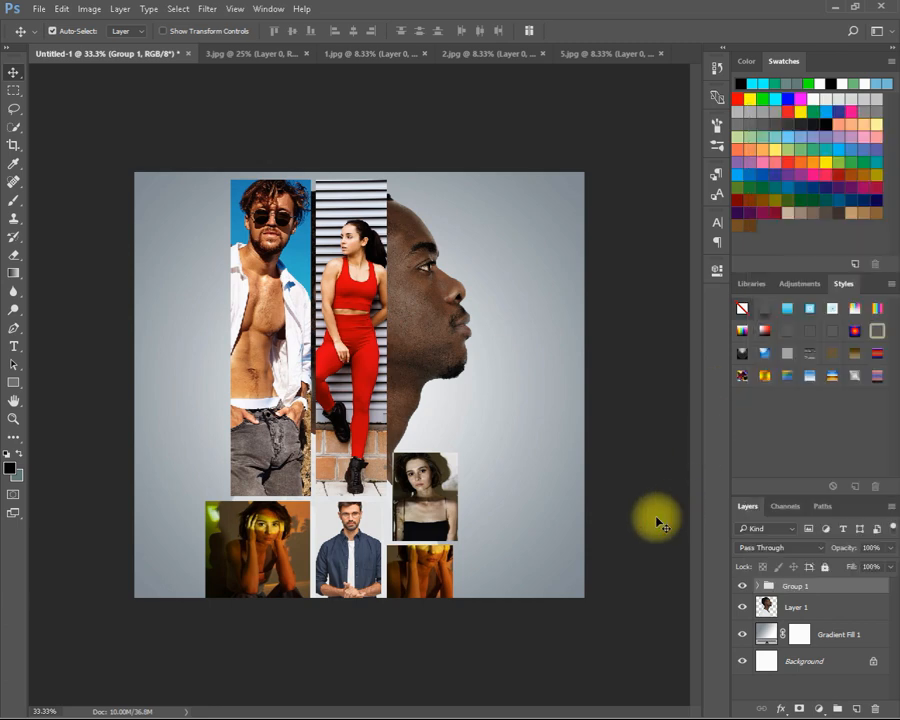
right_click(849, 590)
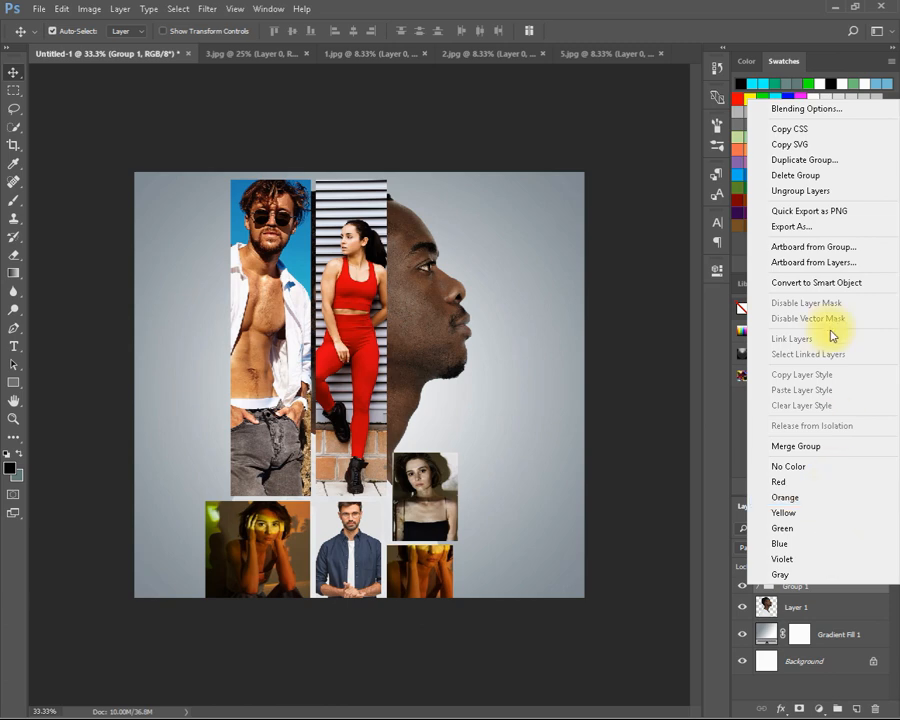
left_click(824, 285)
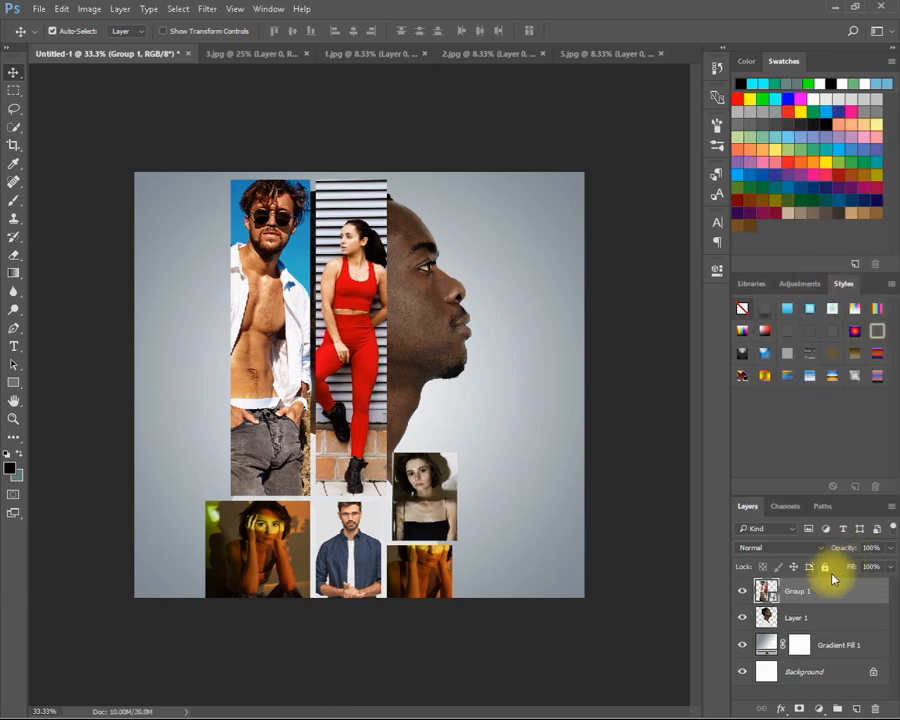
left_click(786, 602, "alt")
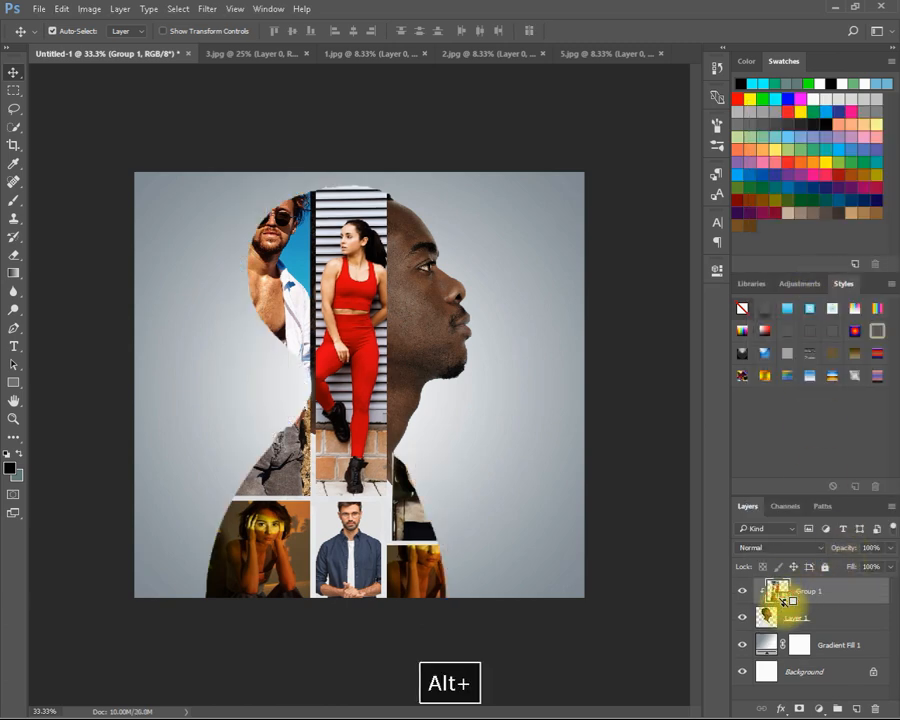